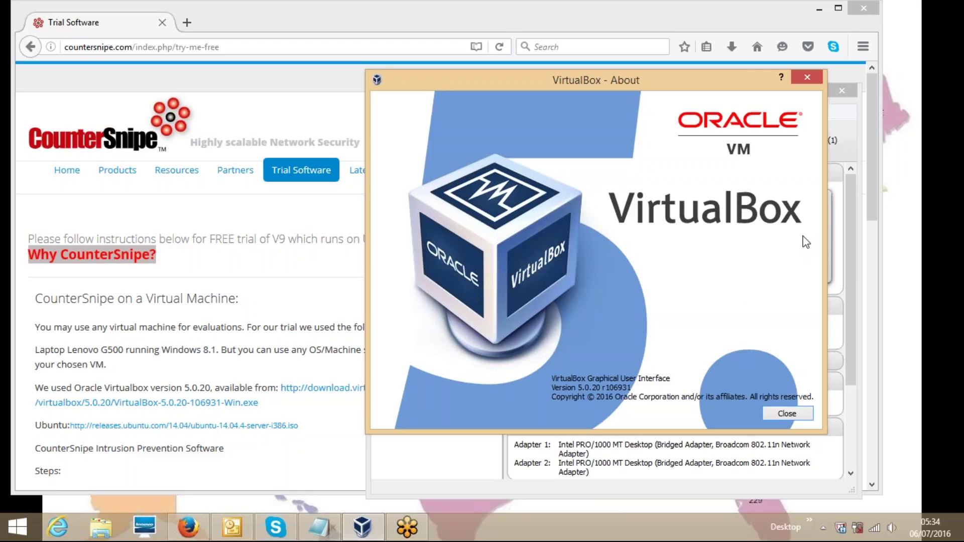
Review the virtual machine setup instructions on the CounterSnipe Trial Software page, and minimize the browser window.
left_click(308, 271)
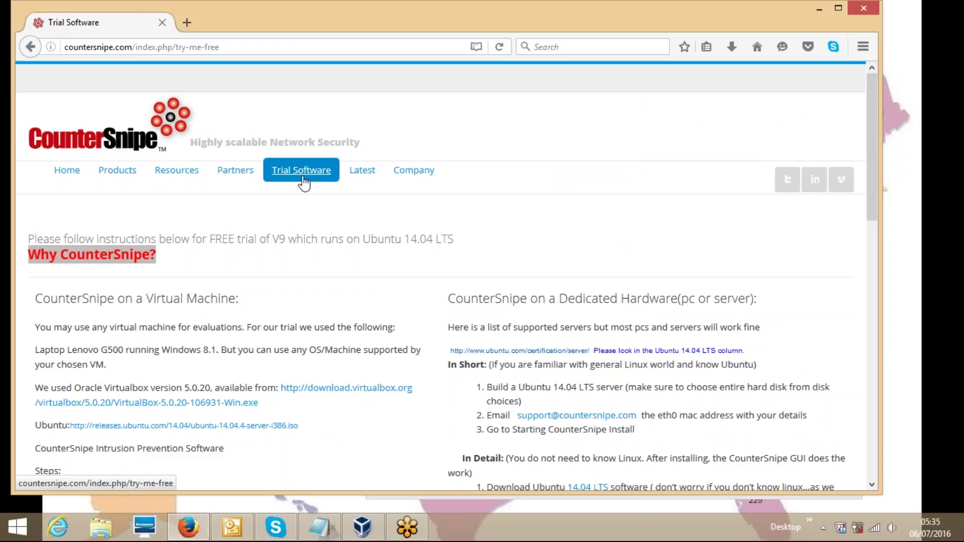
scroll(336, 272, "down", 3)
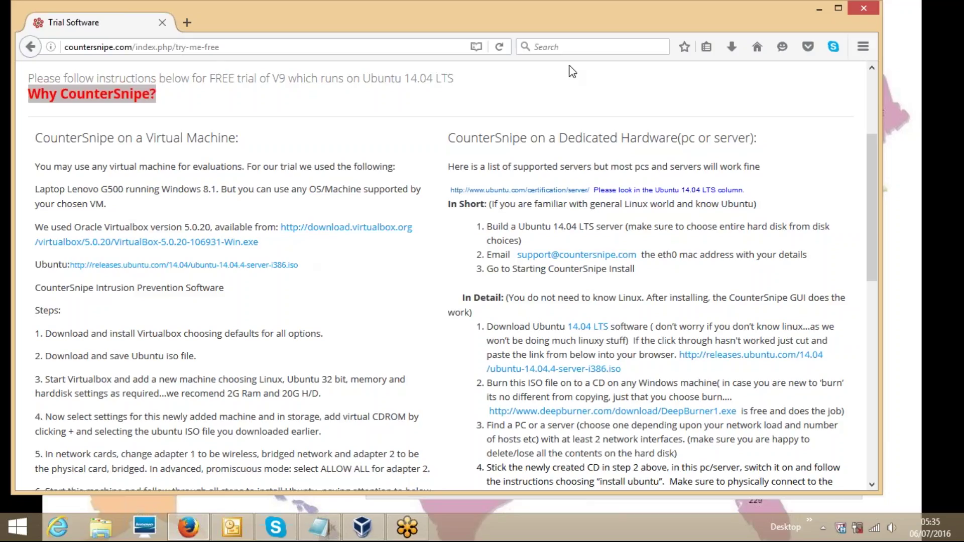
left_click(820, 9)
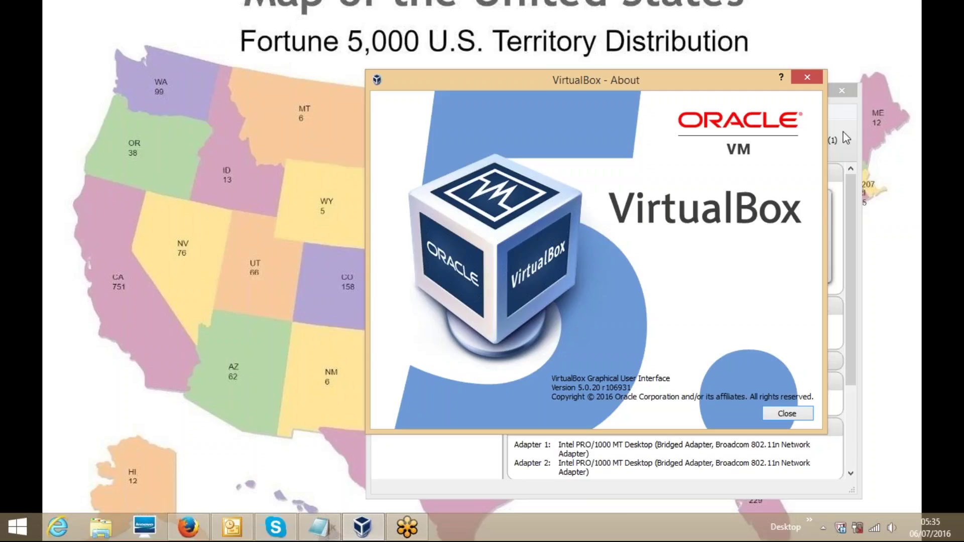
Switch to VirtualBox, maximize its Manager window, and dismiss the About window.
left_click(843, 132)
left_click_drag(739, 80, 565, 132)
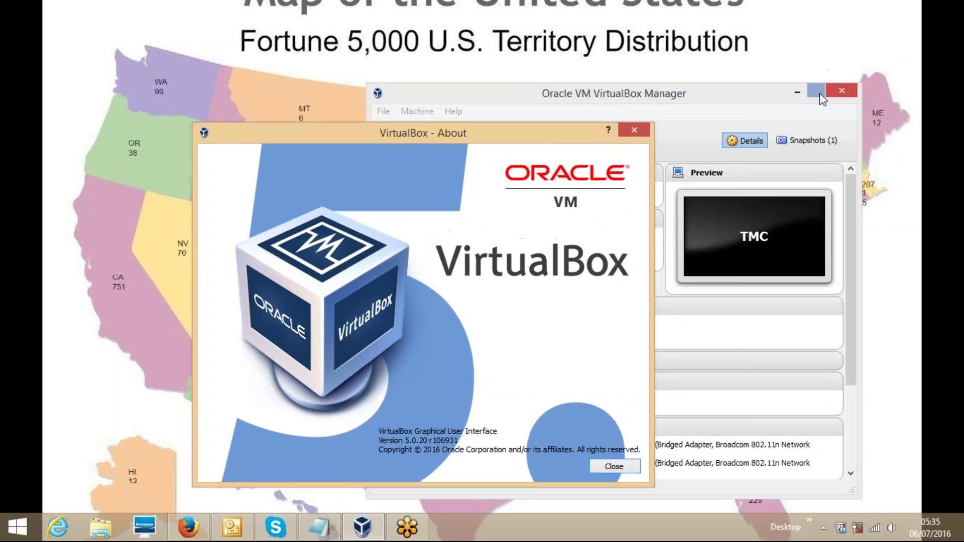
left_click(816, 91)
left_click_drag(501, 134, 543, 72)
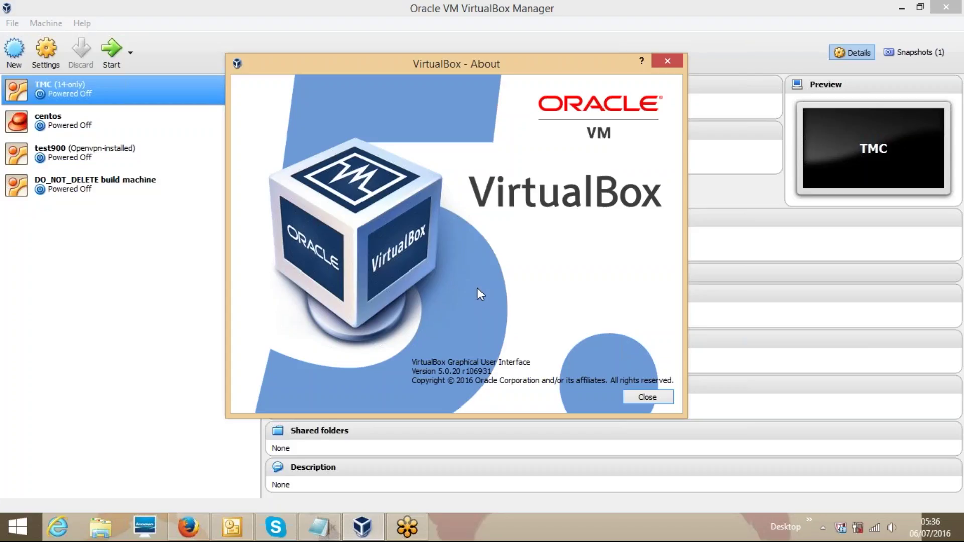
left_click(667, 61)
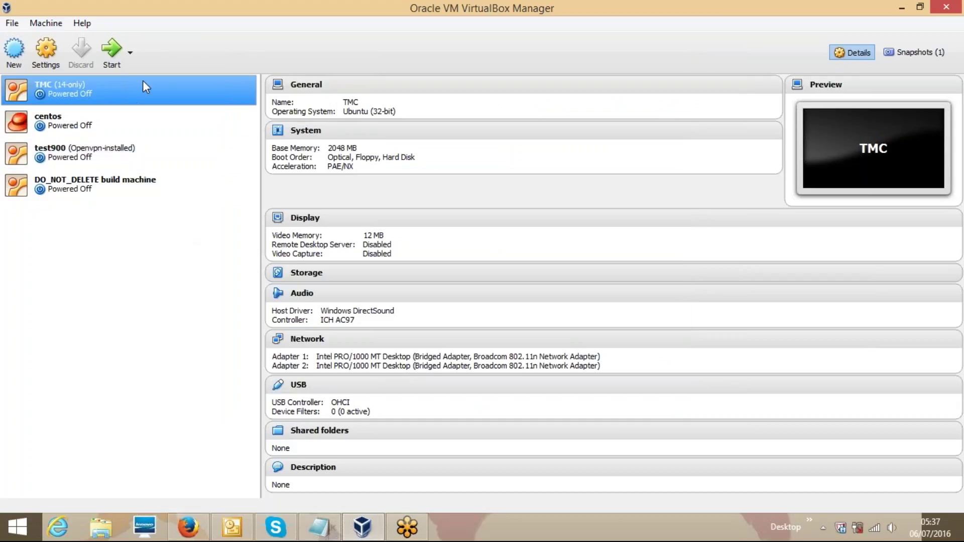
Start a new virtual machine named "new" with type Linux and version Ubuntu (32-bit).
left_click(12, 57)
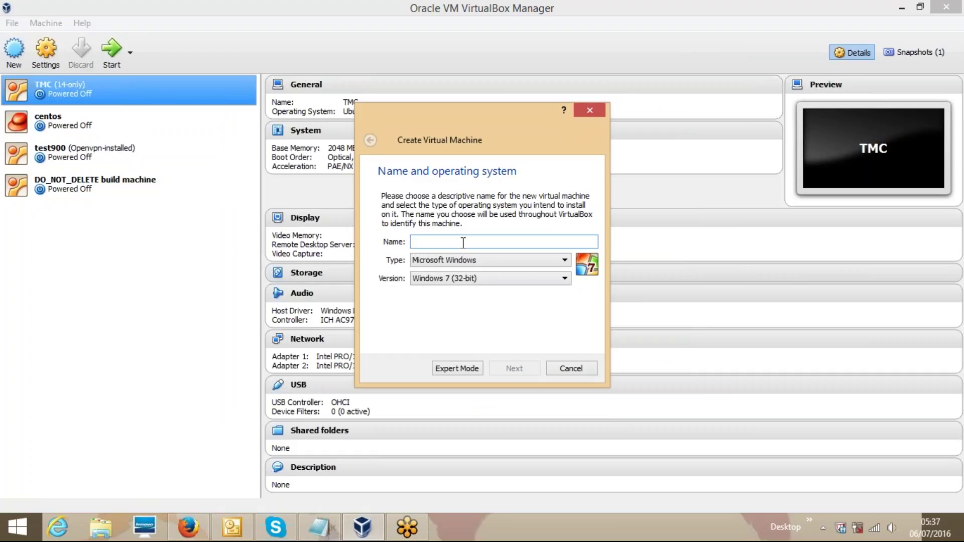
type("new")
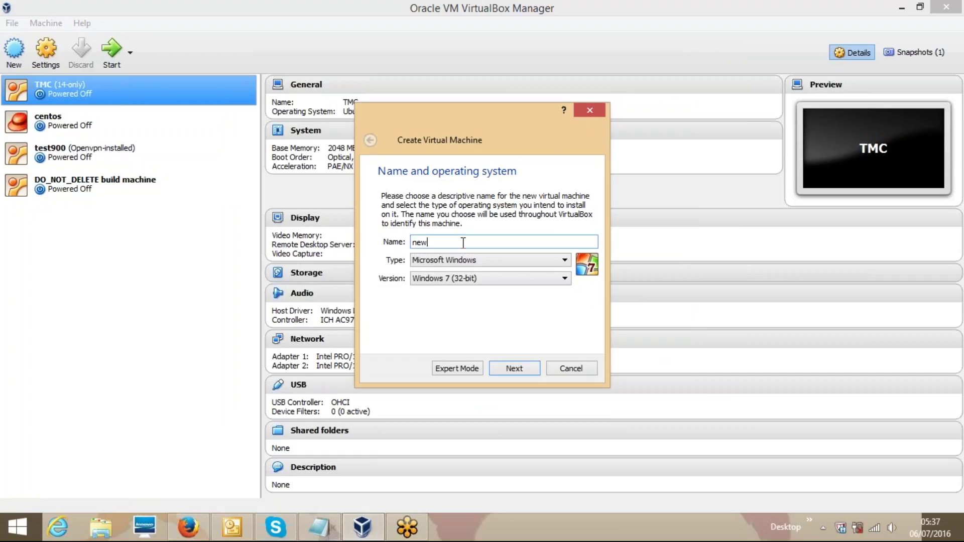
left_click(564, 260)
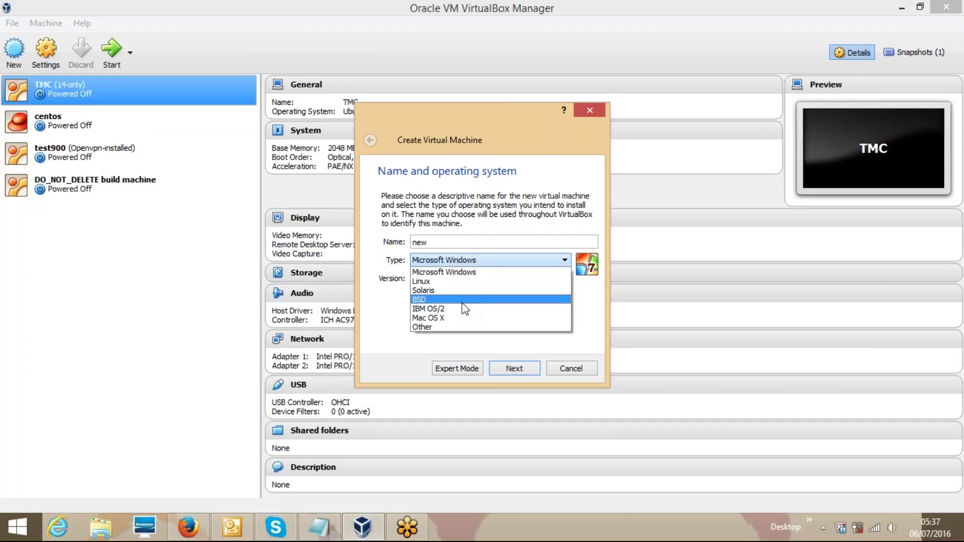
left_click(444, 282)
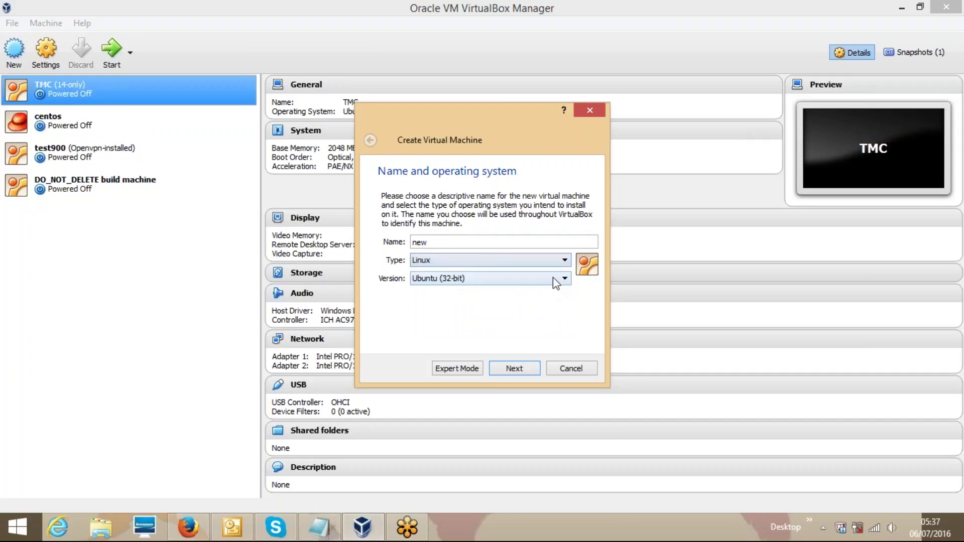
left_click(565, 278)
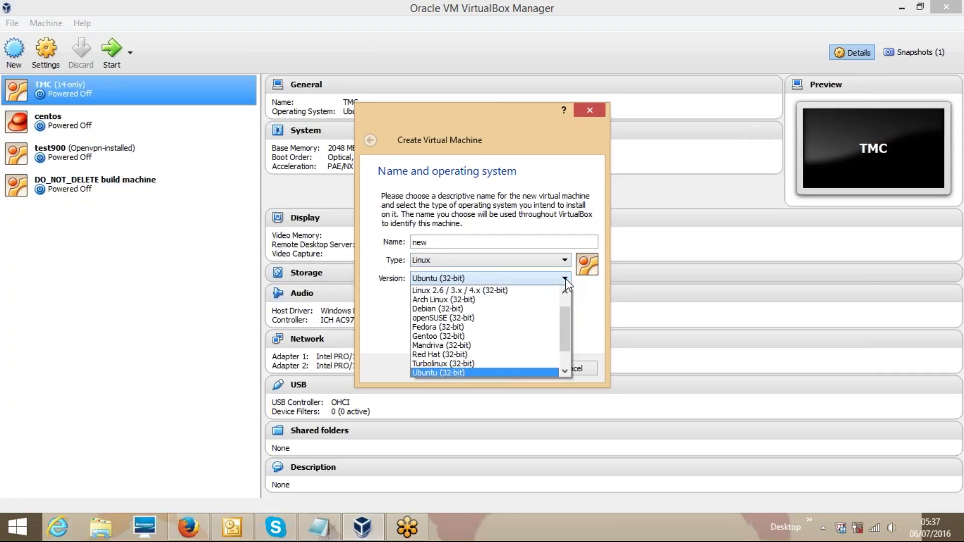
left_click(479, 374)
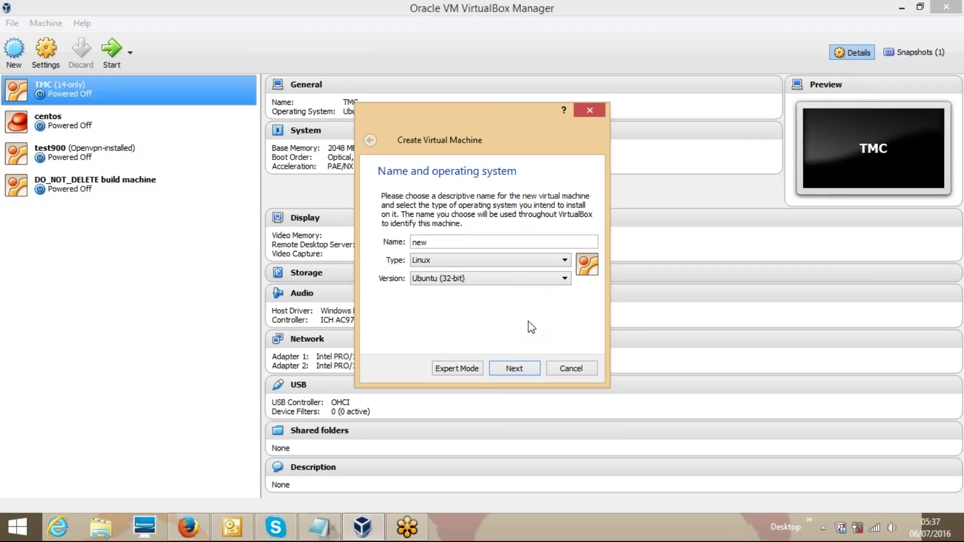
left_click(519, 369)
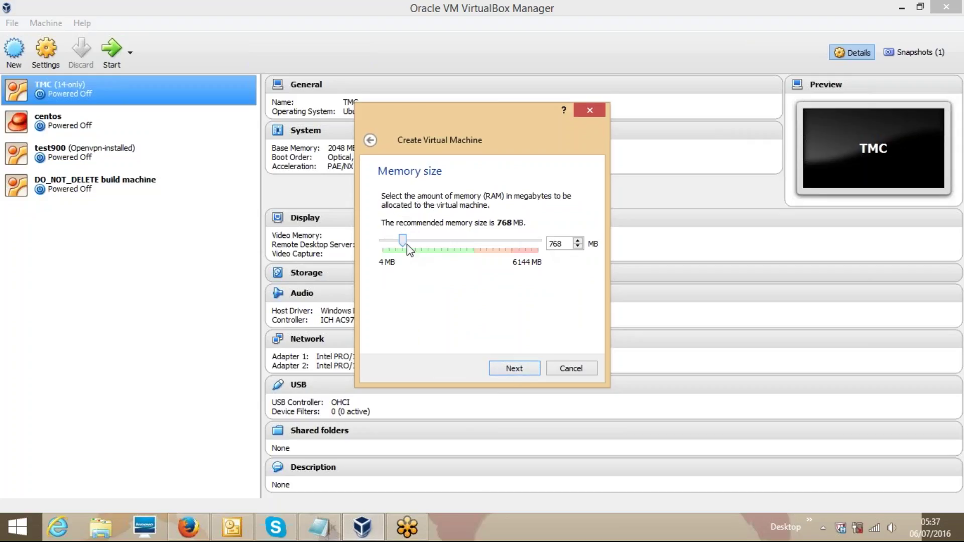
Set the new machine's memory size to 1024 MB and continue to the hard disk options.
left_click_drag(404, 243, 436, 247)
left_click_drag(434, 242, 414, 247)
left_click(518, 369)
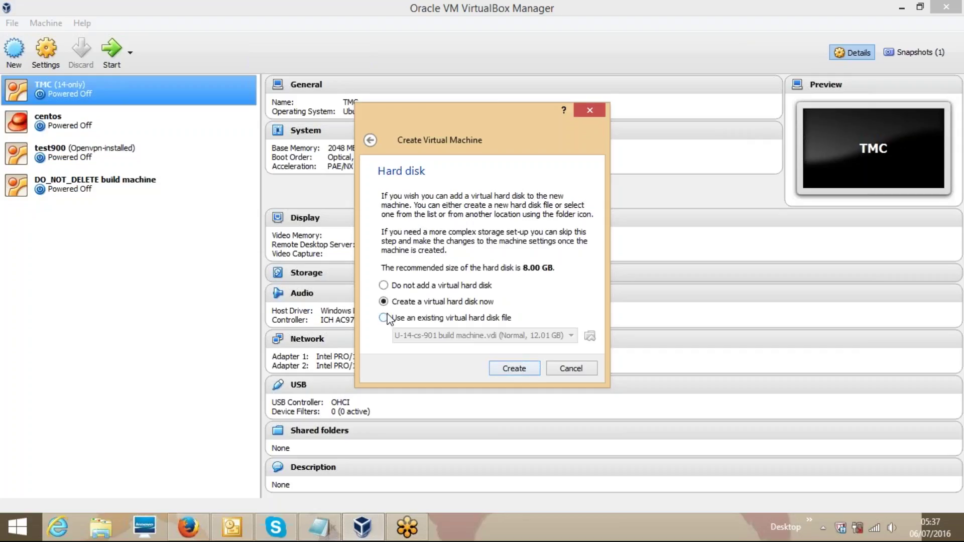
Create a dynamically allocated 8.00 GB VDI hard disk named "new" and finish creating the virtual machine.
left_click(518, 368)
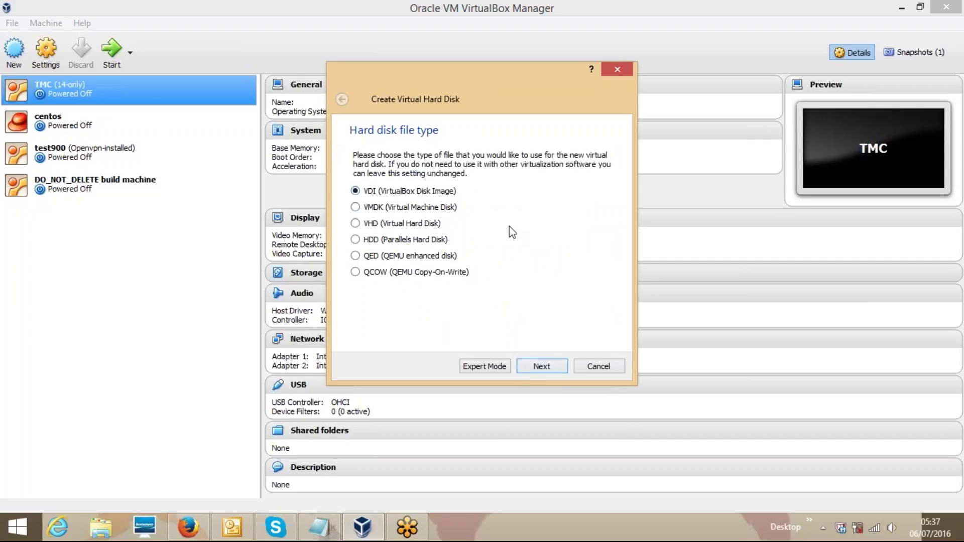
left_click(538, 366)
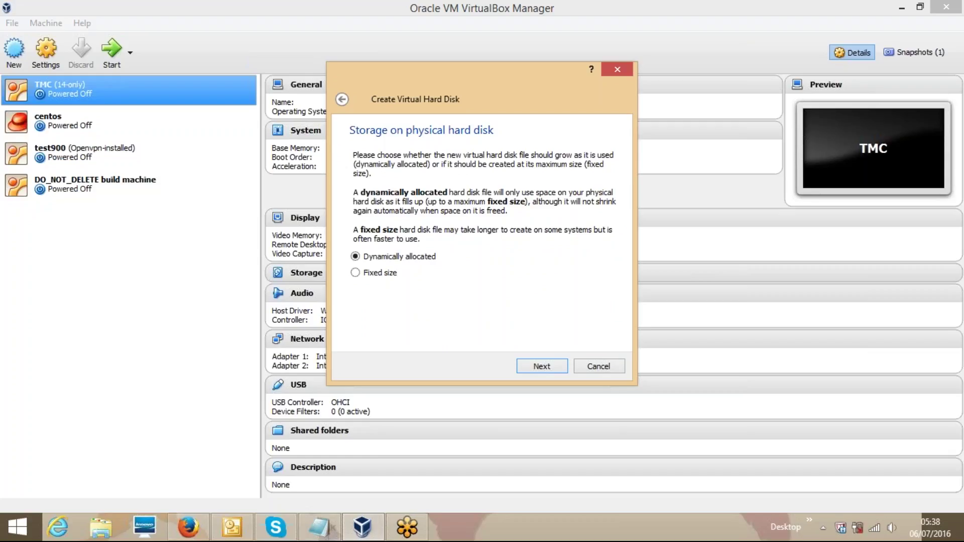
left_click(542, 366)
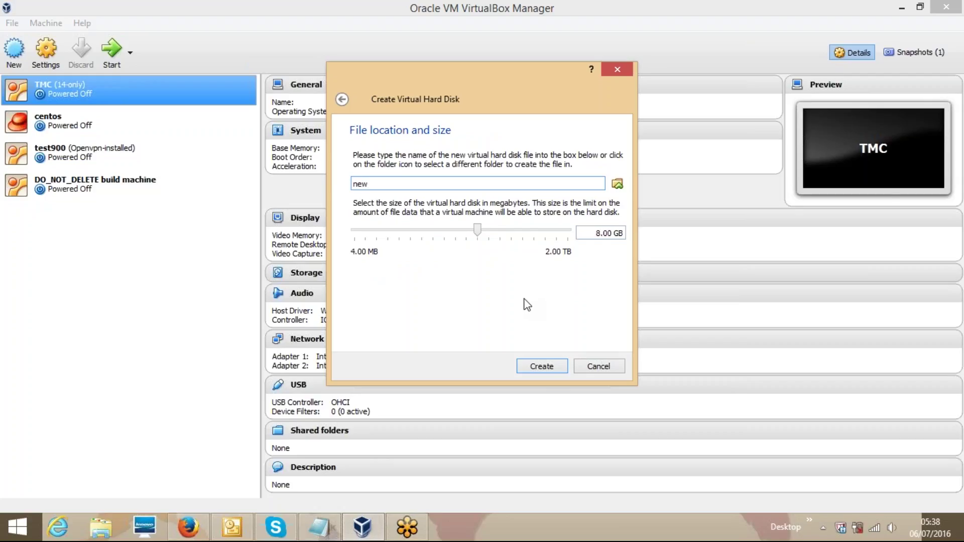
left_click(538, 368)
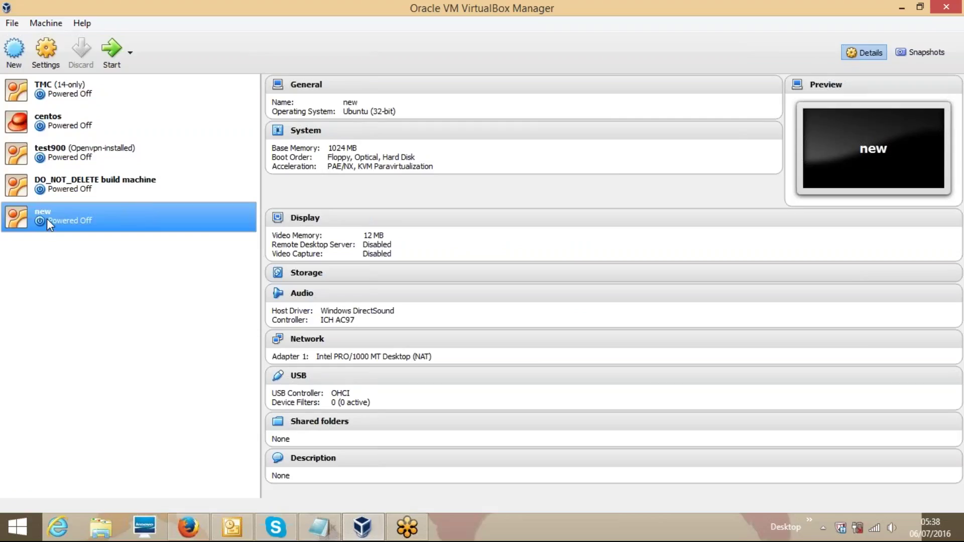
In the new machine's storage settings, add an optical drive to the IDE controller using the ubuntu-14.04.3-server-amd64 disk image.
left_click(42, 52)
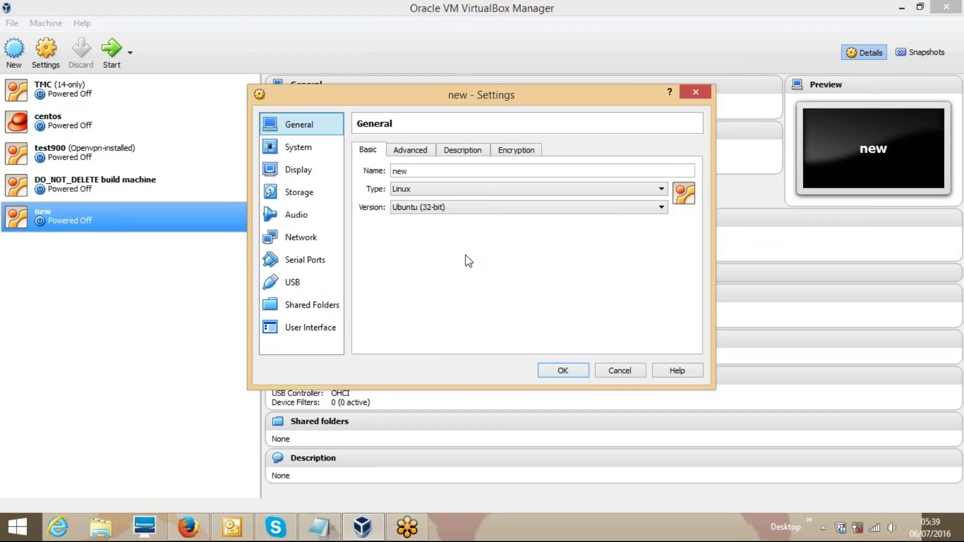
left_click(291, 194)
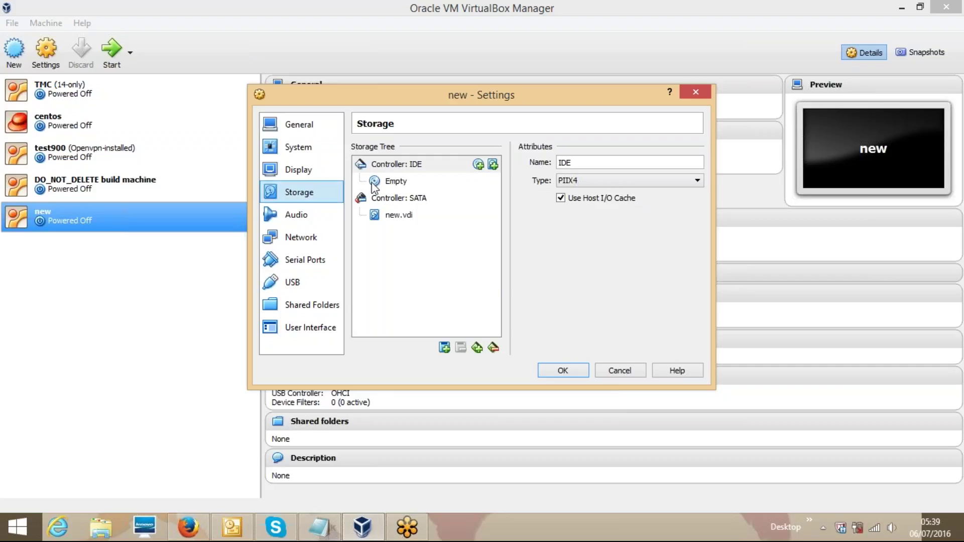
left_click(395, 166)
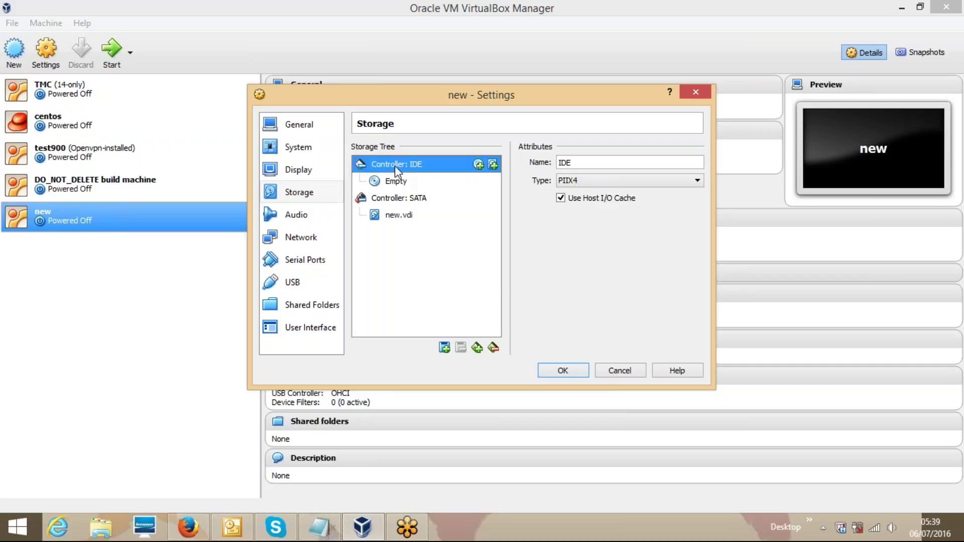
left_click(444, 347)
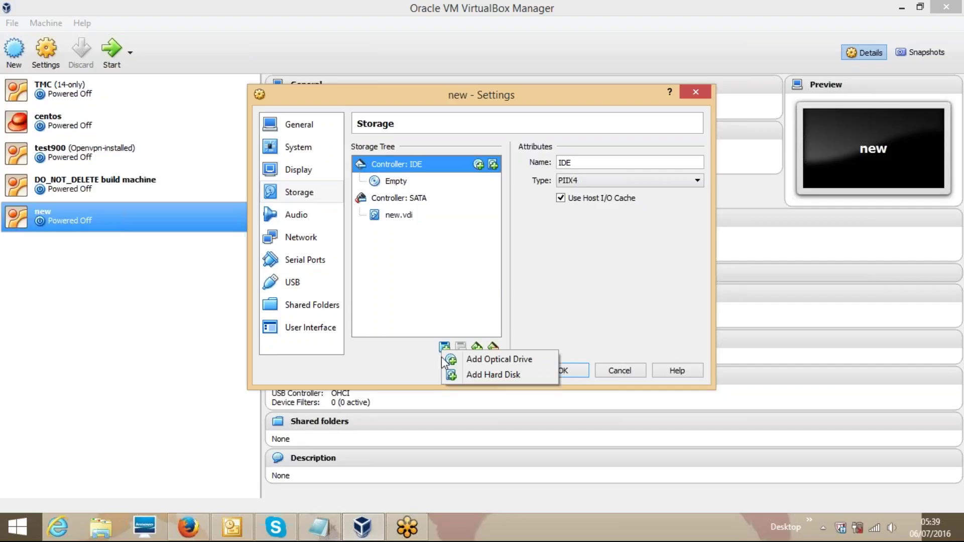
left_click(471, 359)
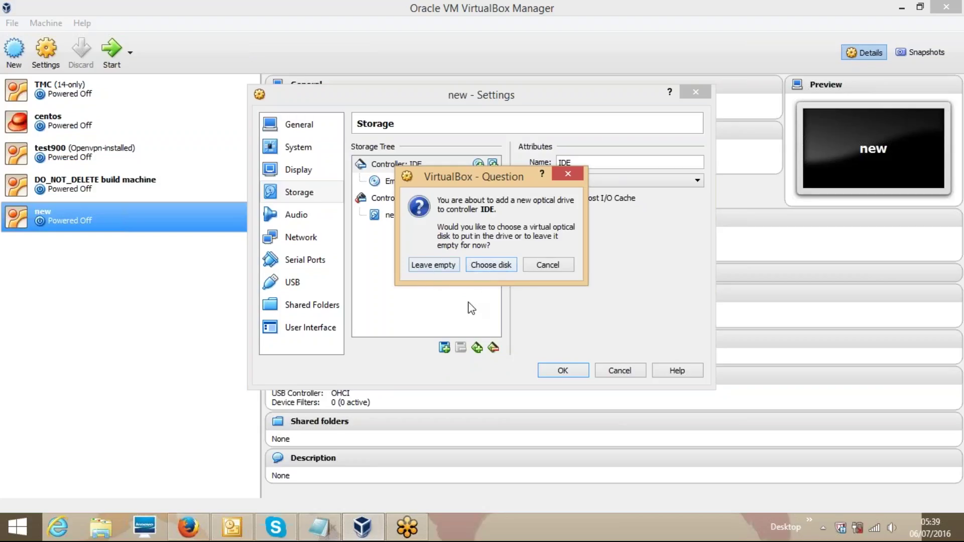
left_click(487, 266)
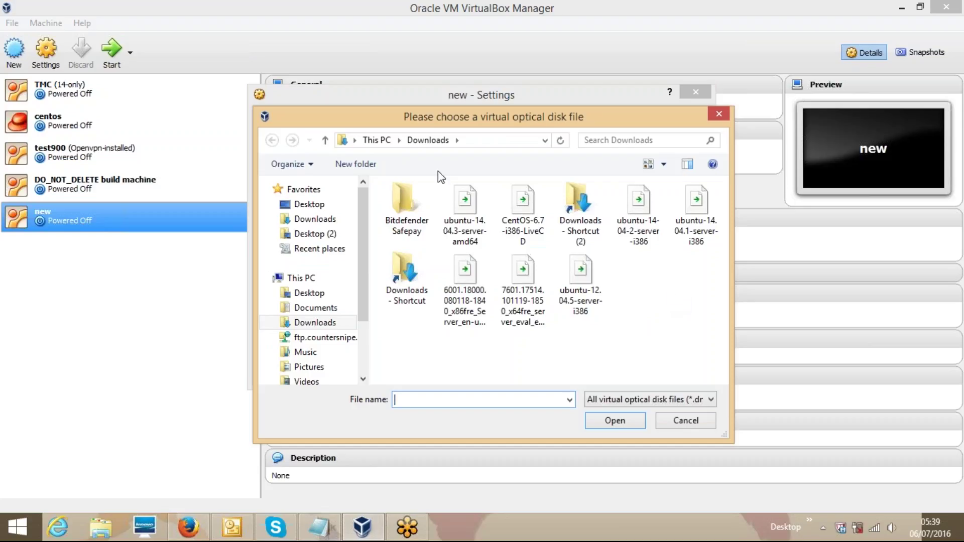
left_click(471, 203)
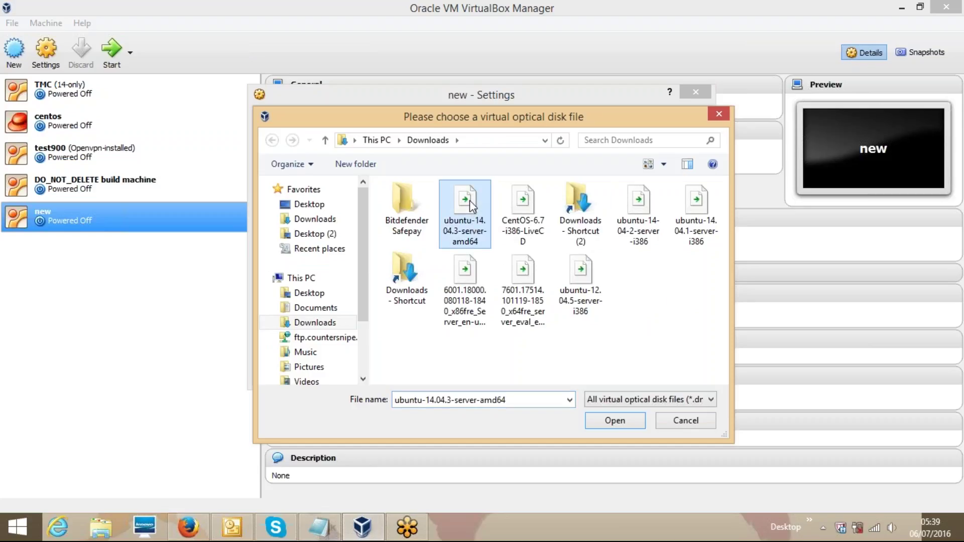
left_click(627, 421)
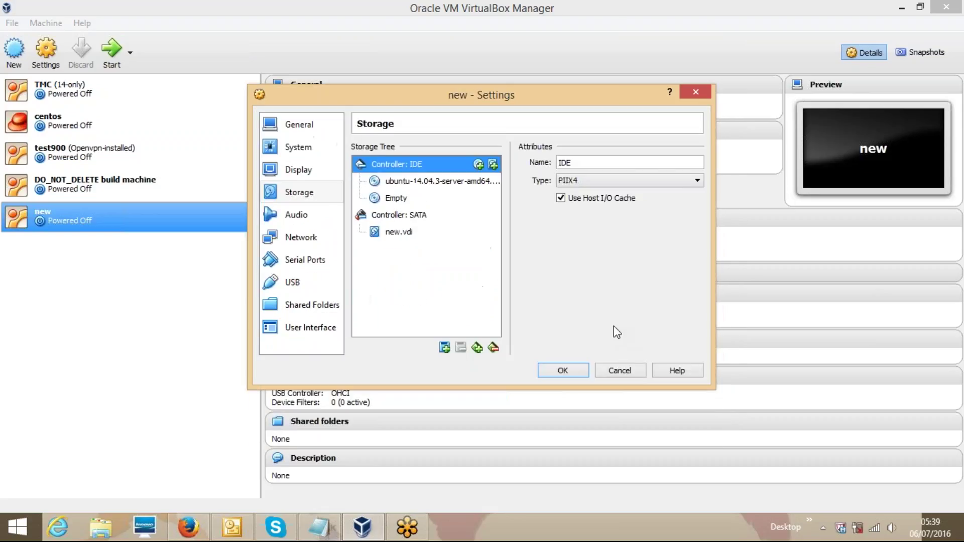
left_click(422, 182)
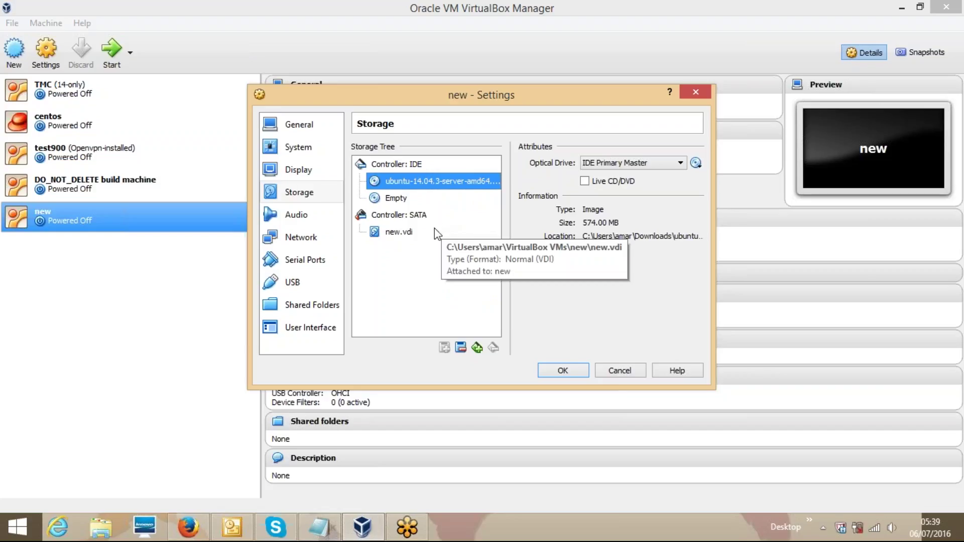
left_click(300, 197)
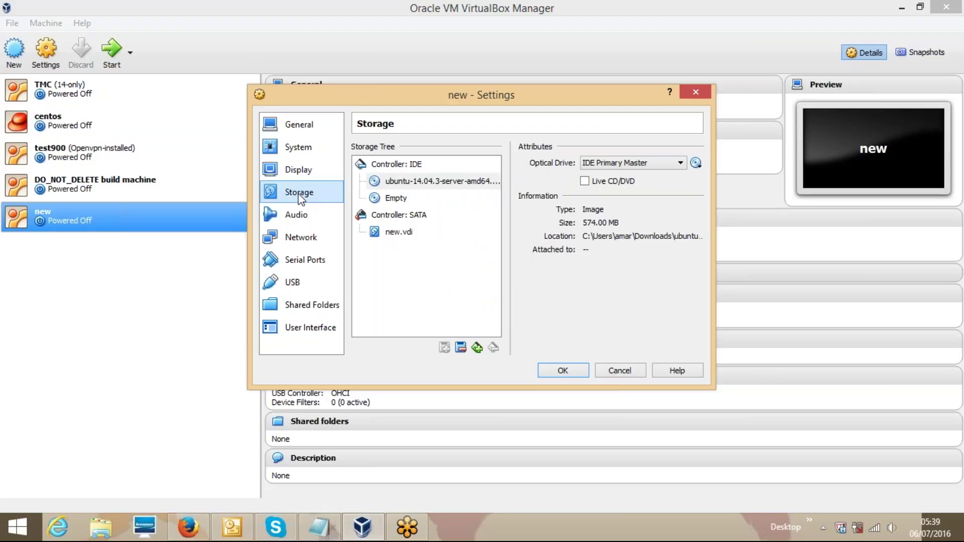
Attach network Adapter 1 to Bridged Adapter and expand its advanced settings.
left_click(303, 241)
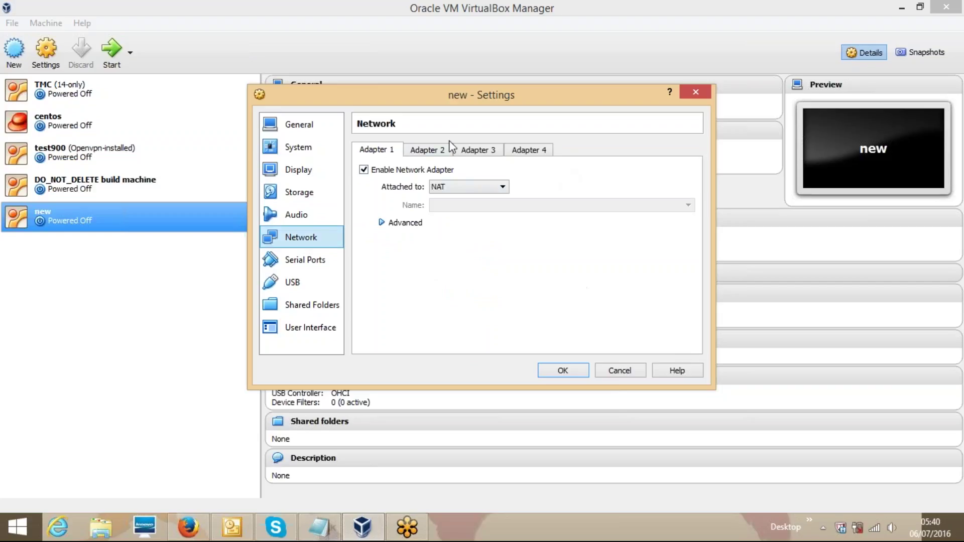
left_click(501, 189)
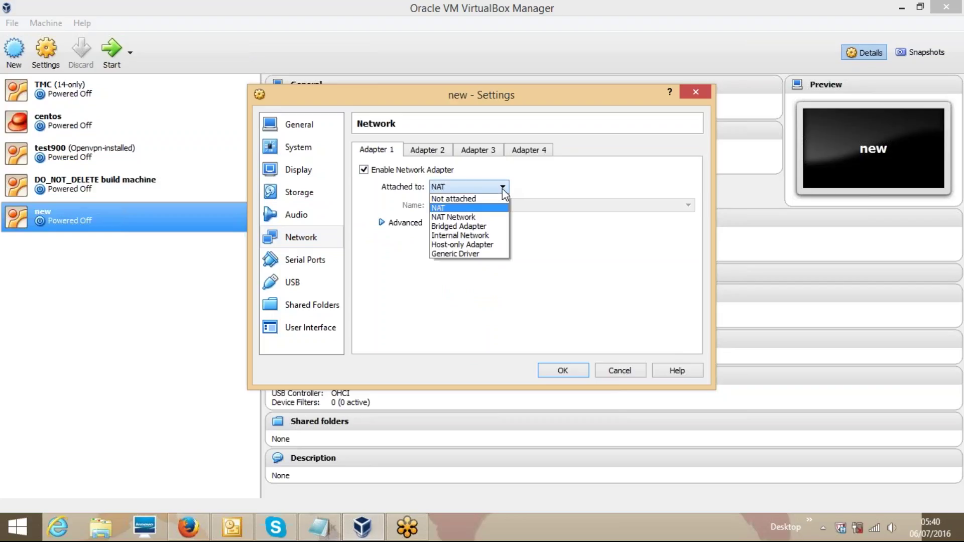
left_click(481, 227)
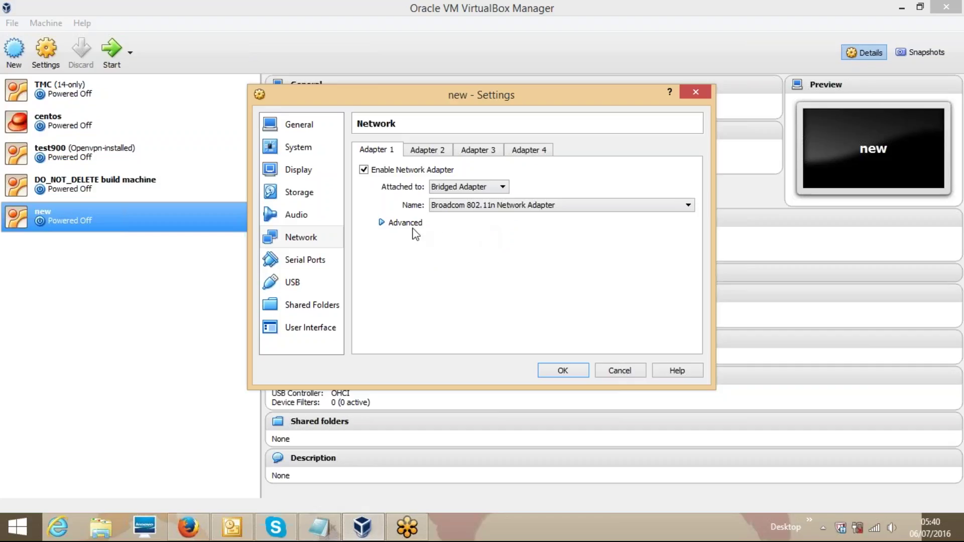
left_click(382, 223)
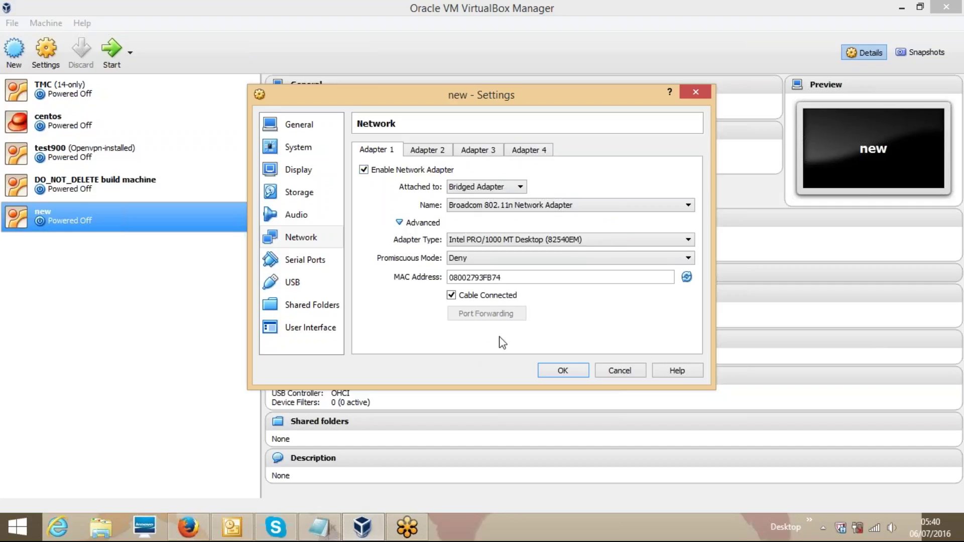
left_click(649, 277)
Enable network Adapter 2 for the new machine and attach it to Bridged Adapter.
left_click(430, 151)
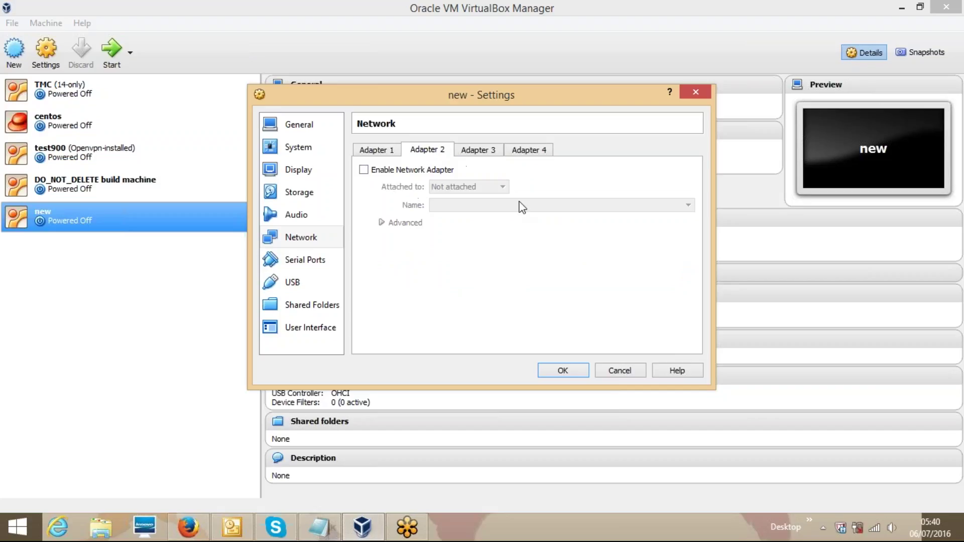
left_click(364, 170)
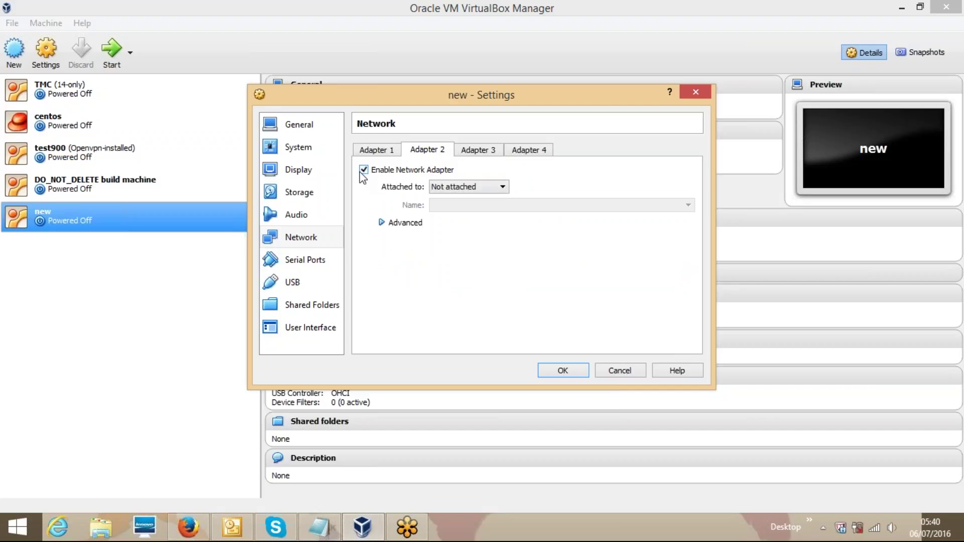
left_click(502, 187)
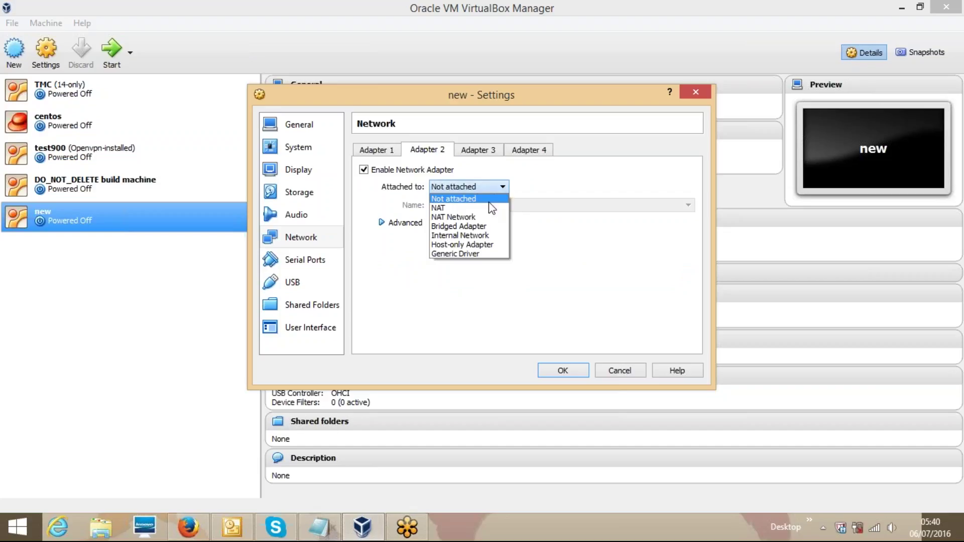
left_click(481, 226)
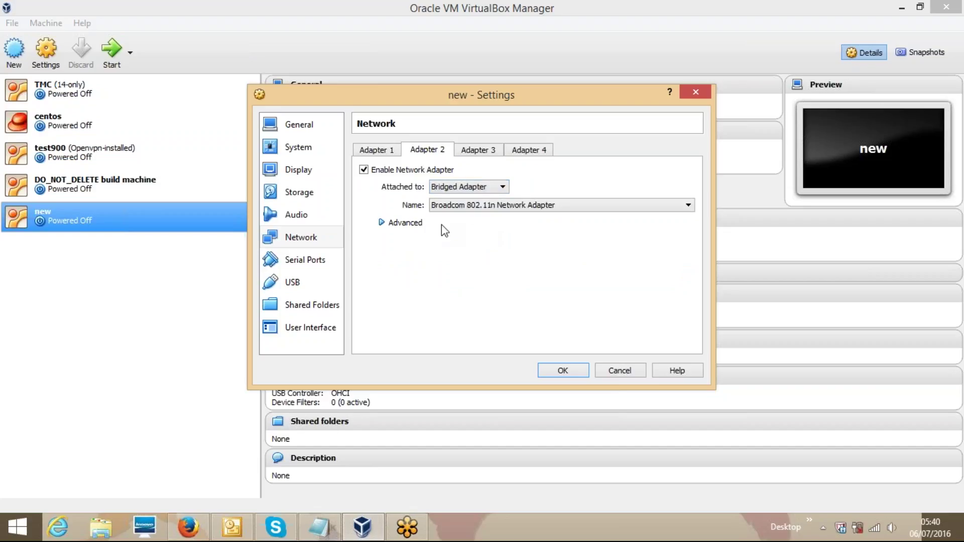
Set Adapter 2's promiscuous mode to Allow All in its advanced settings and save the machine settings.
left_click(390, 224)
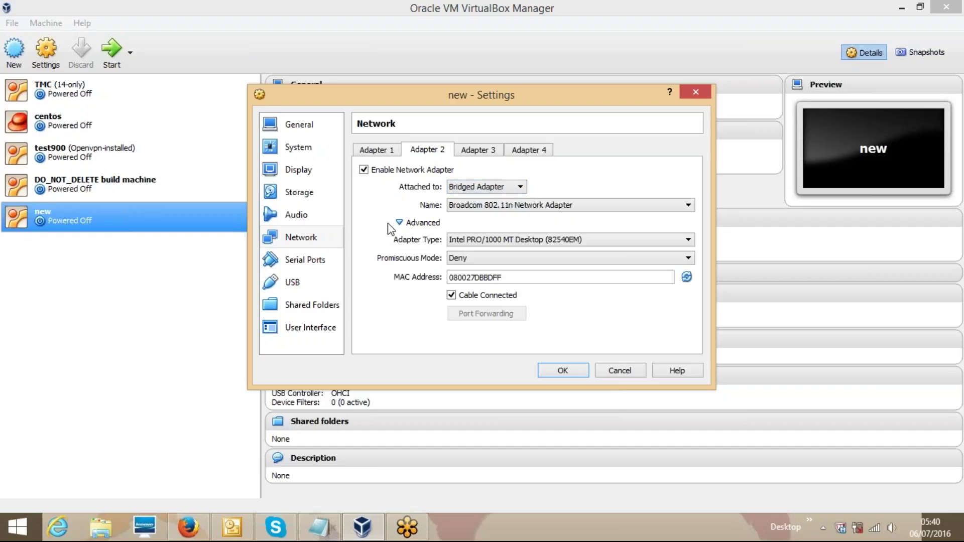
left_click(688, 258)
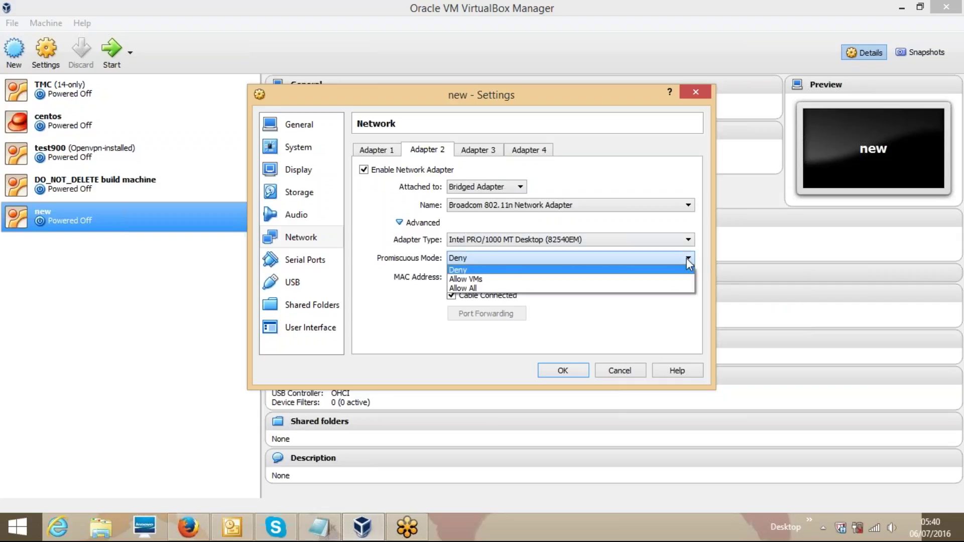
left_click(475, 289)
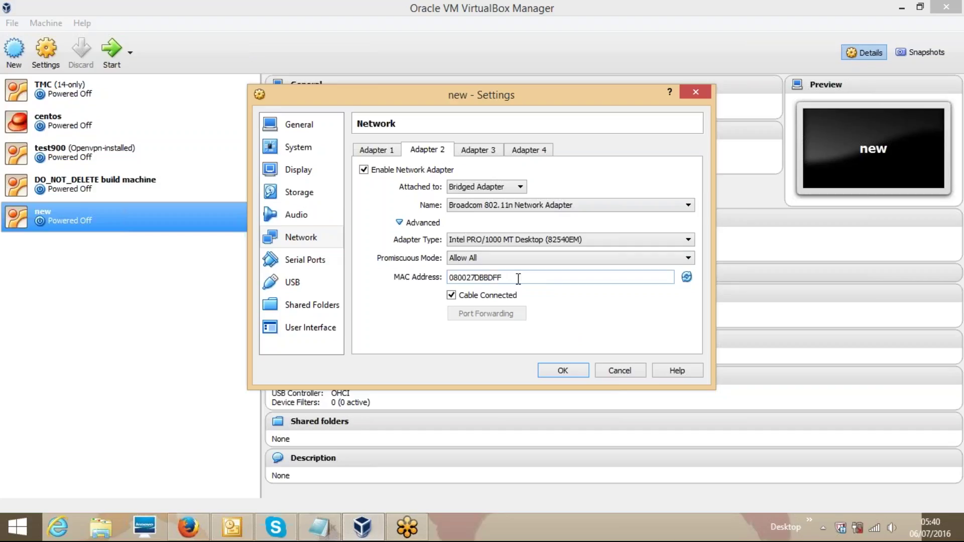
left_click(563, 371)
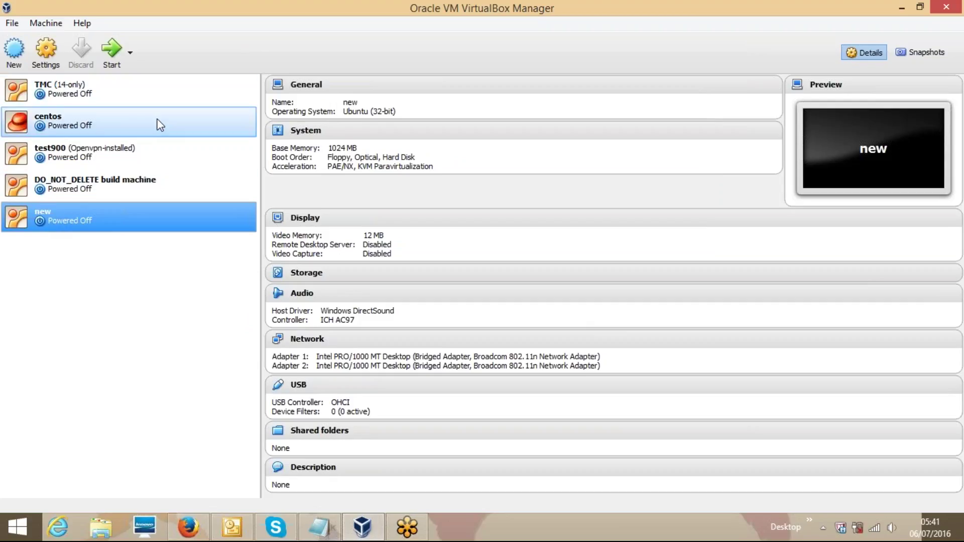
Start the virtual machine "new" so it boots from the Ubuntu install image.
left_click(111, 50)
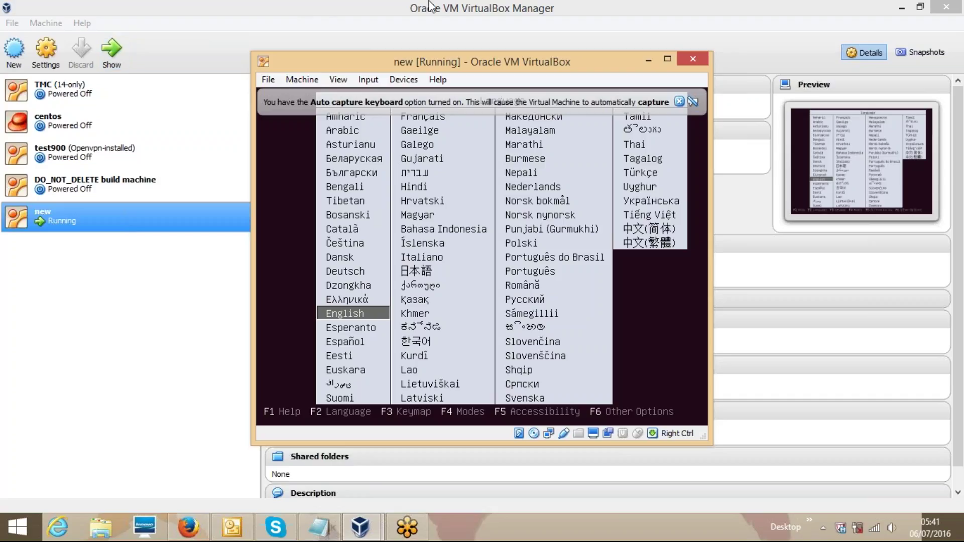
left_click(644, 56)
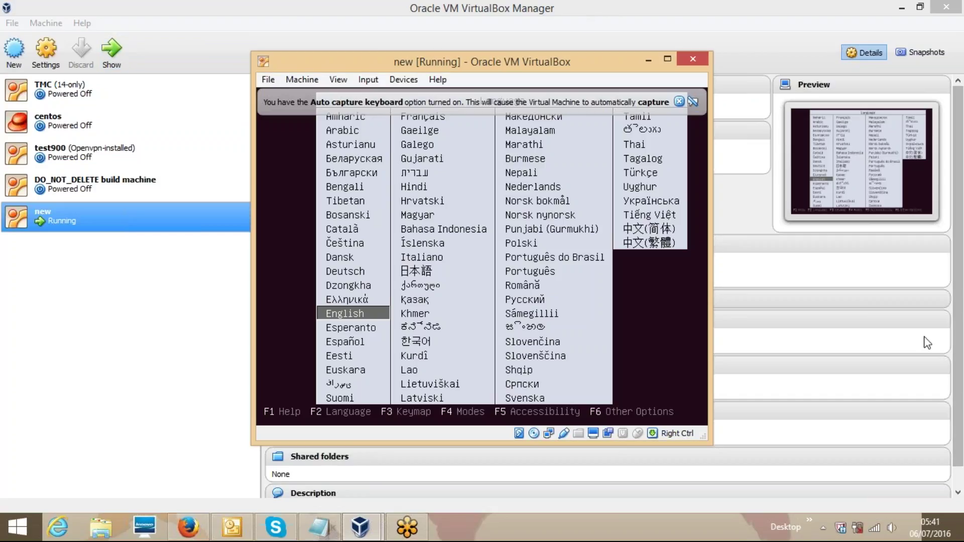